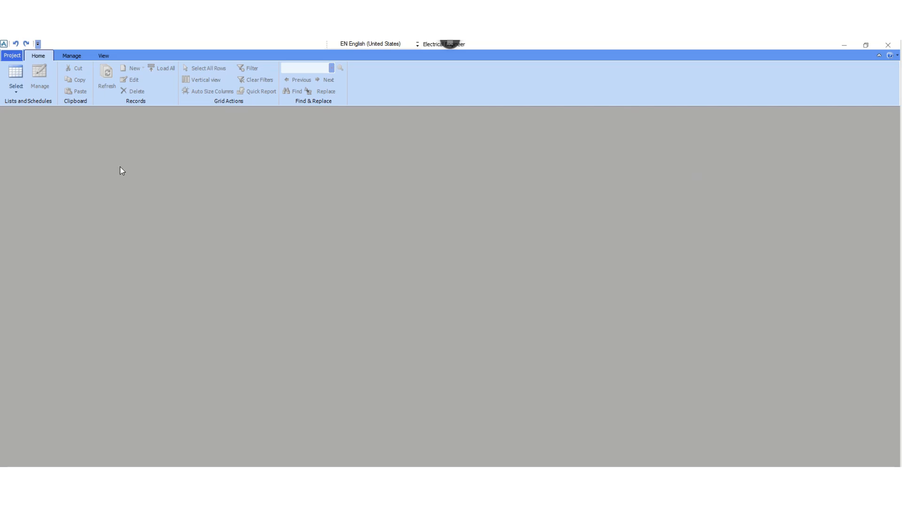
Add a plant area numbered 09 of type AREA with the description "Process Area" in the project setup
left_click(12, 55)
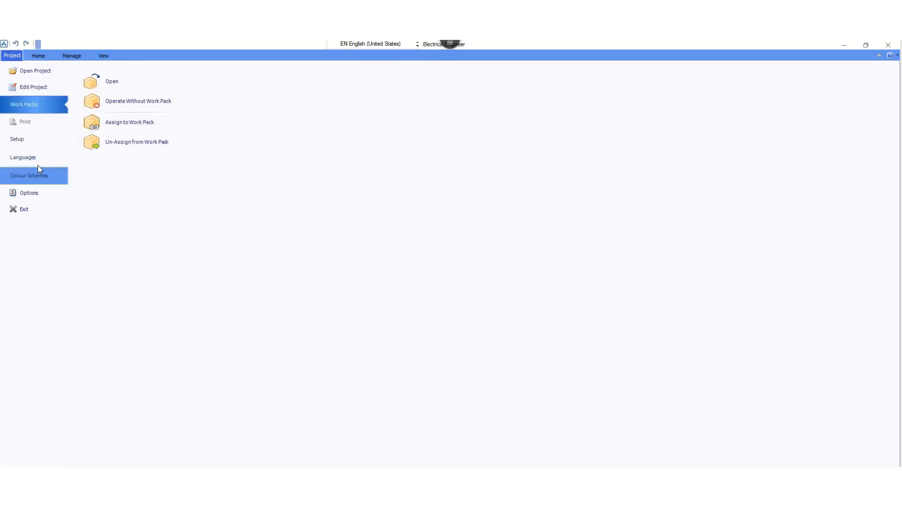
left_click(22, 140)
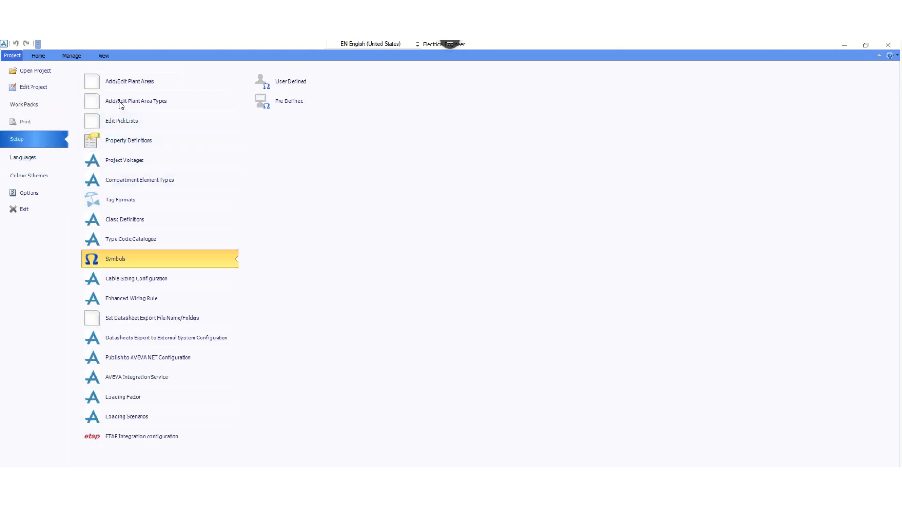
left_click(137, 83)
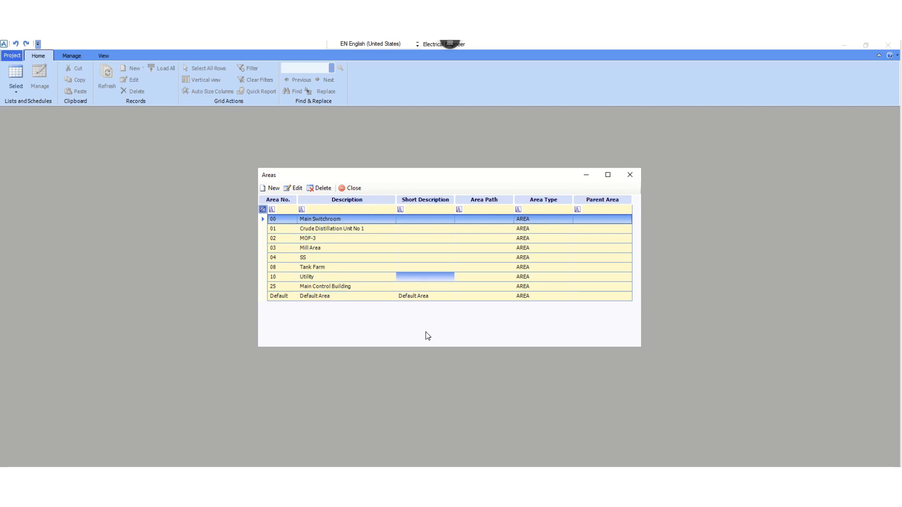
left_click(274, 189)
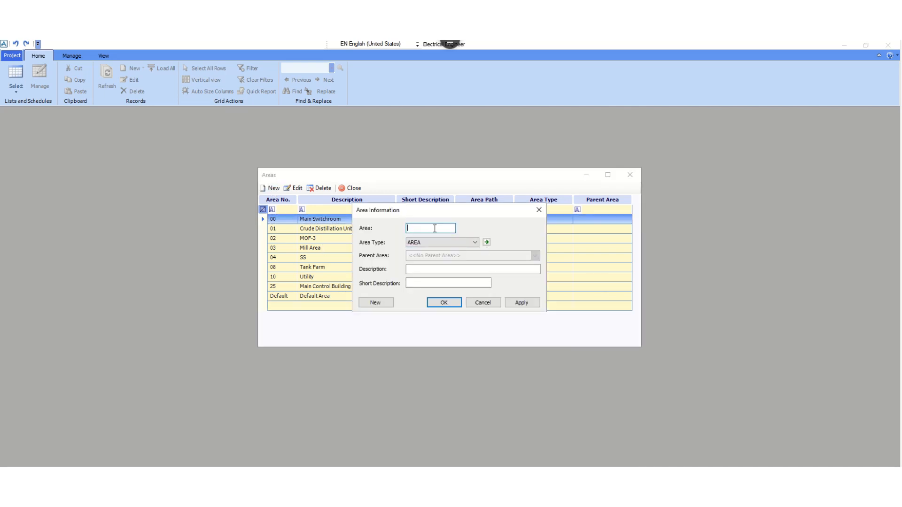
type("09")
left_click(430, 272)
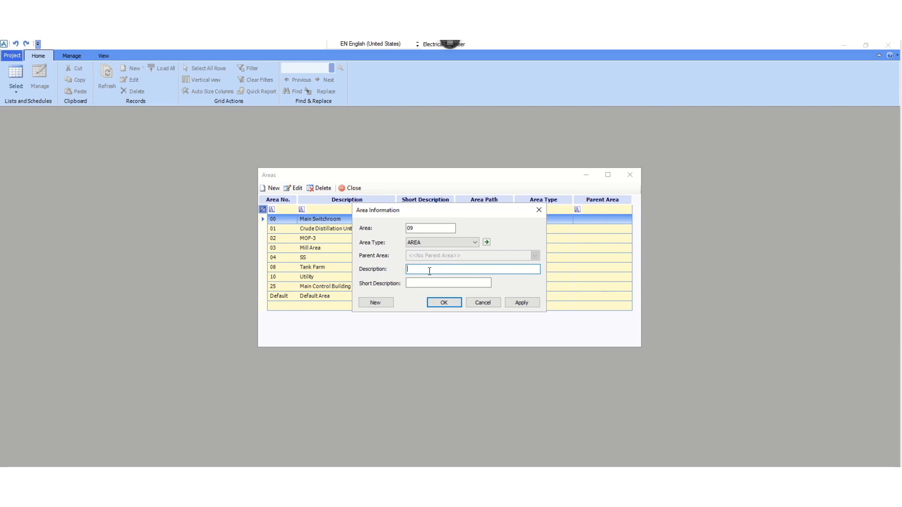
type("Process Area")
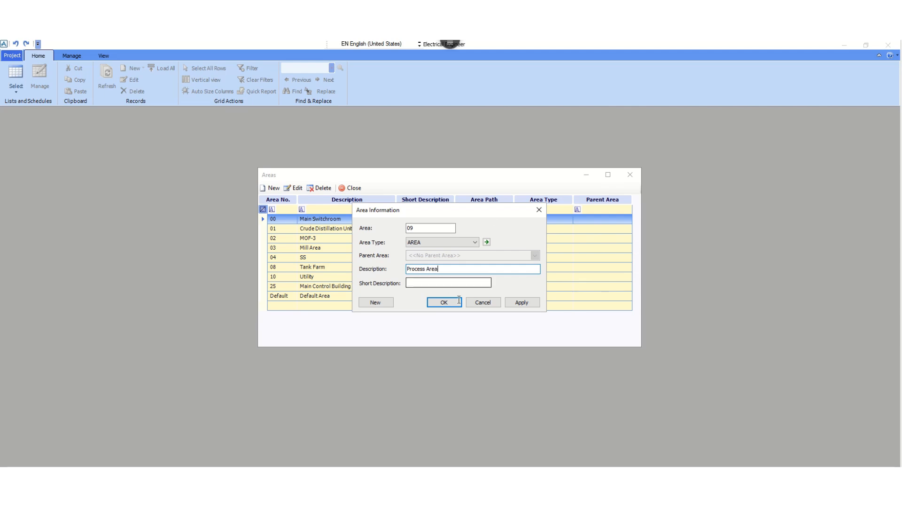
left_click(520, 304)
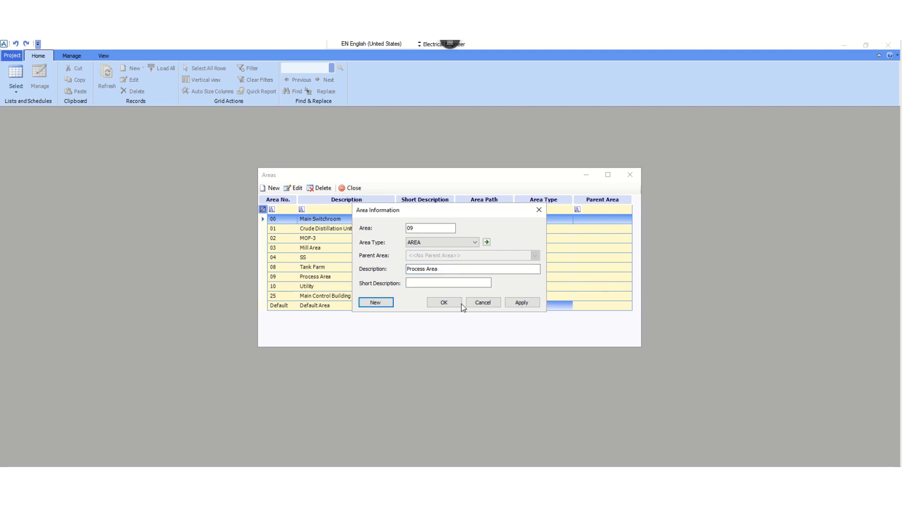
left_click(445, 303)
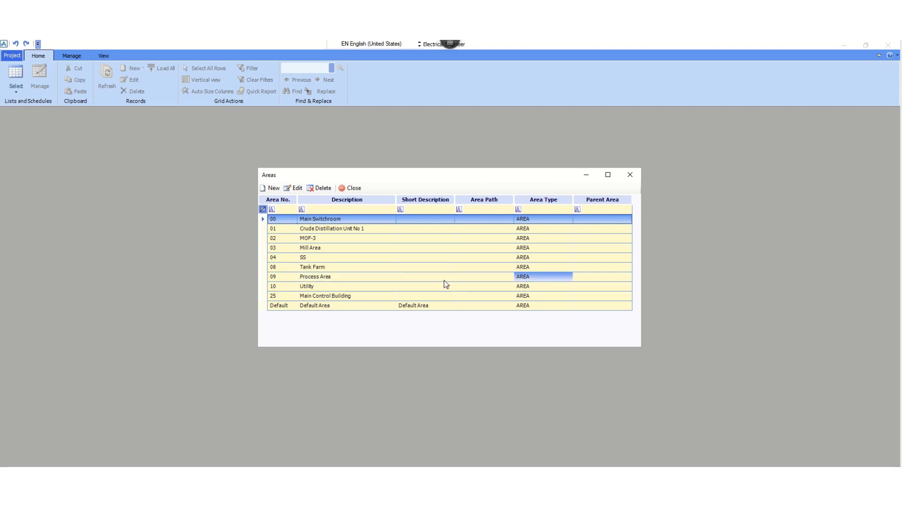
left_click(631, 175)
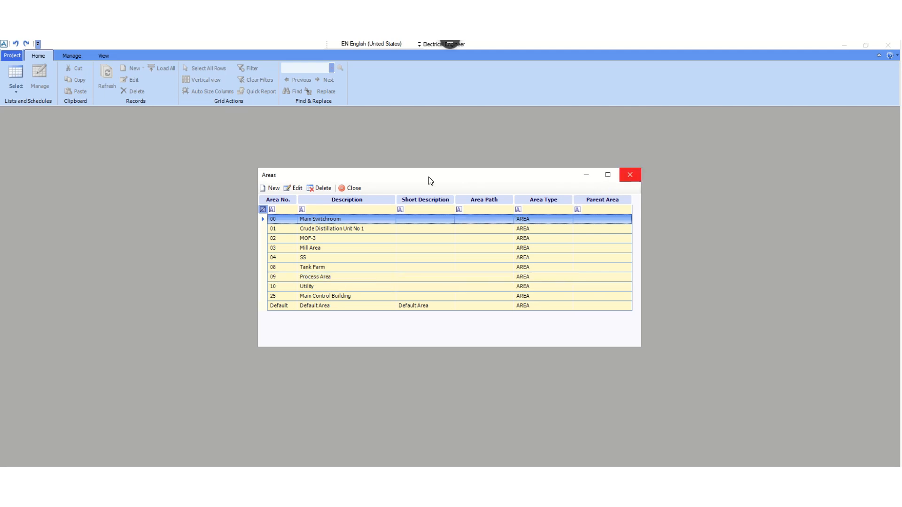
Add a project voltage of 13.8 kV, 3 phase, 50 Hz in the project setup
left_click(7, 57)
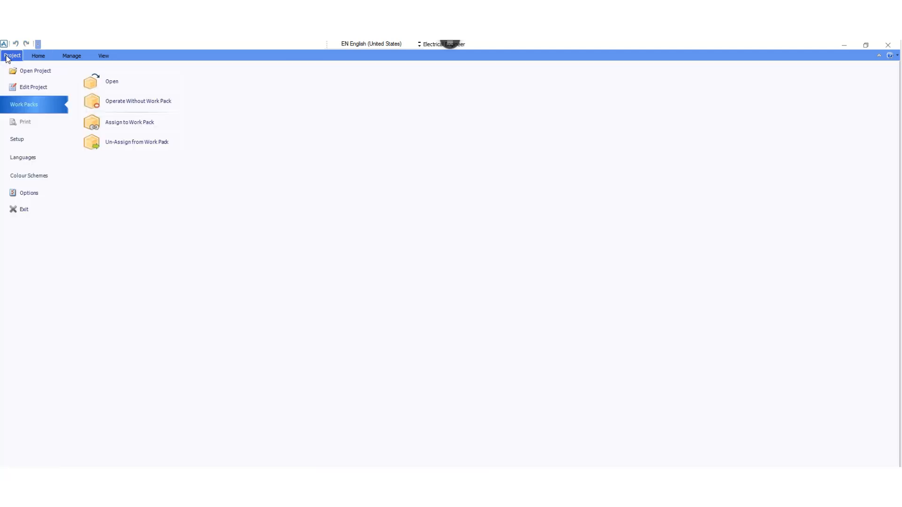
left_click(19, 141)
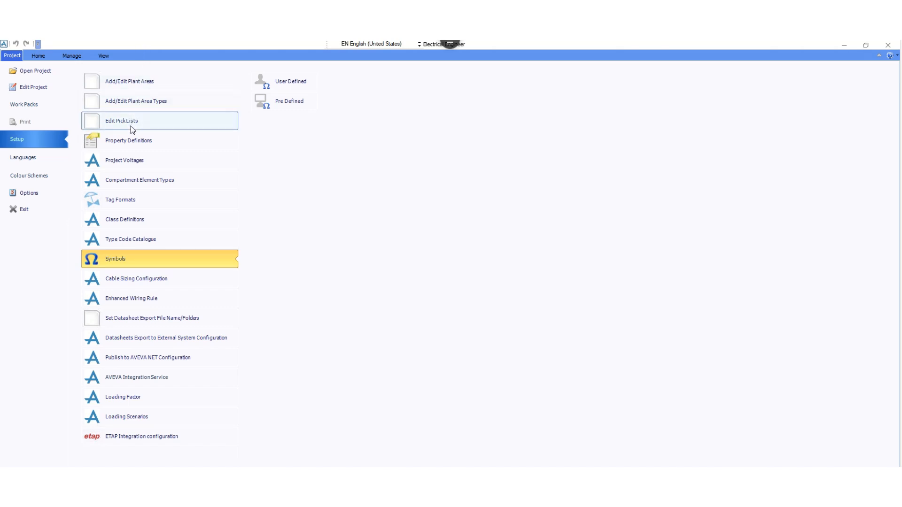
left_click(129, 163)
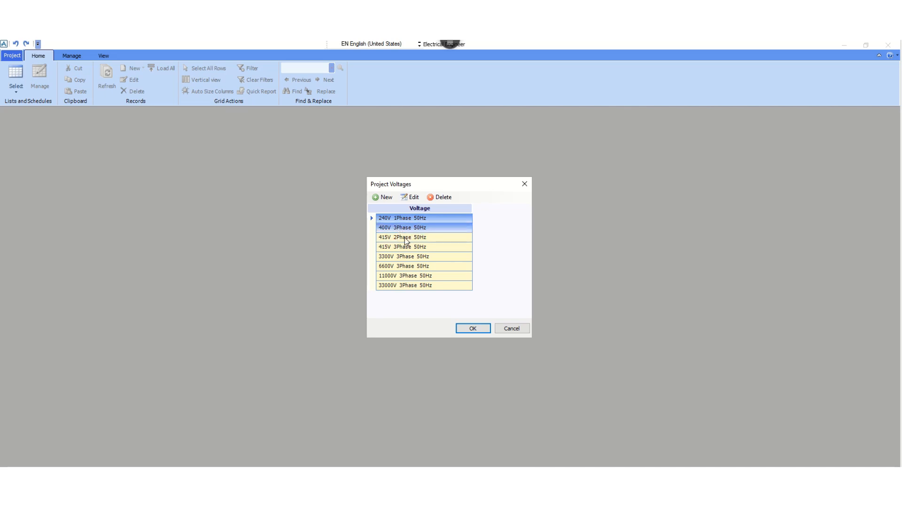
left_click(379, 199)
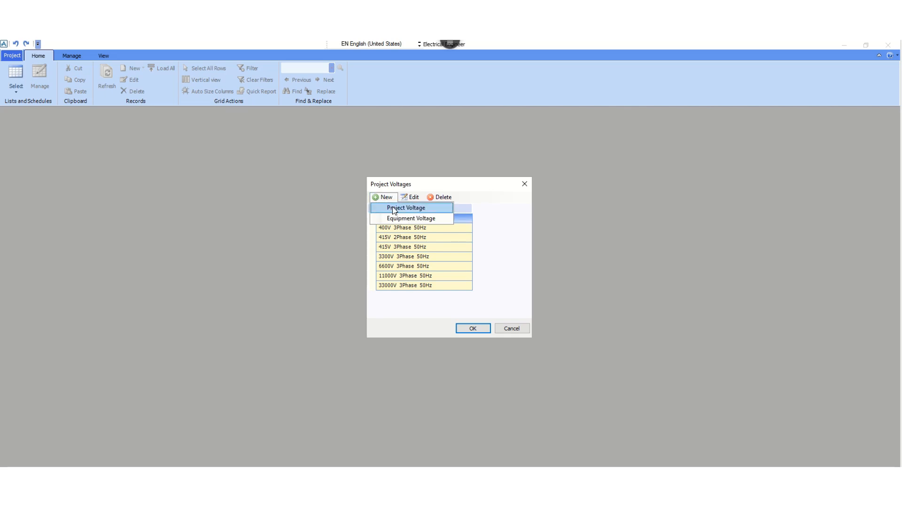
left_click(396, 210)
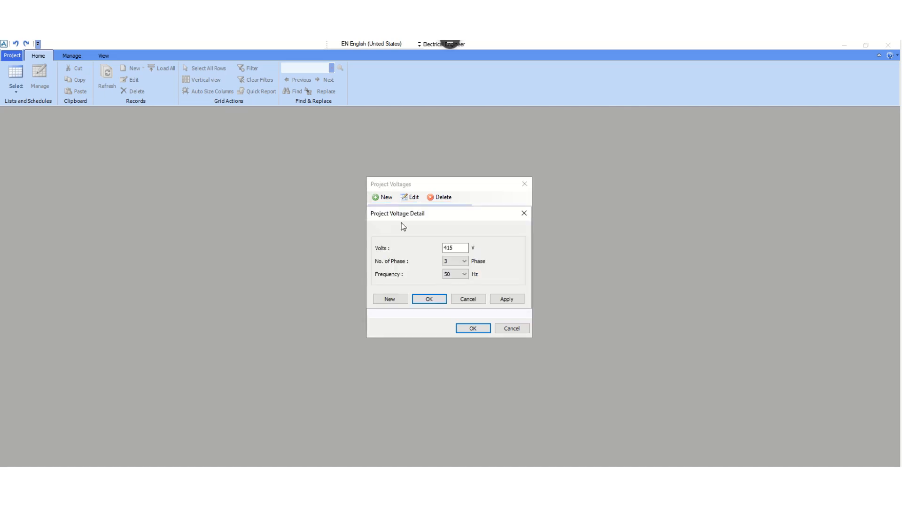
left_click_drag(458, 248, 426, 249)
type("13.8")
left_click(466, 262)
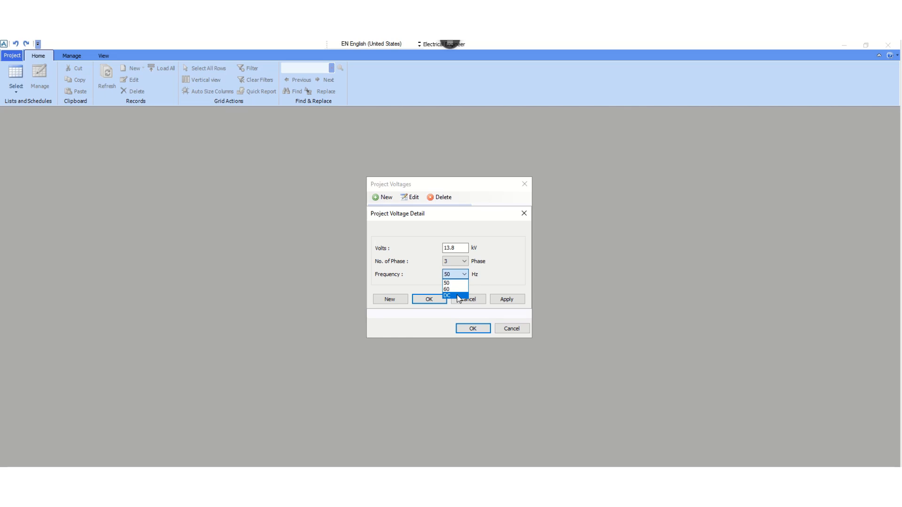
left_click(488, 278)
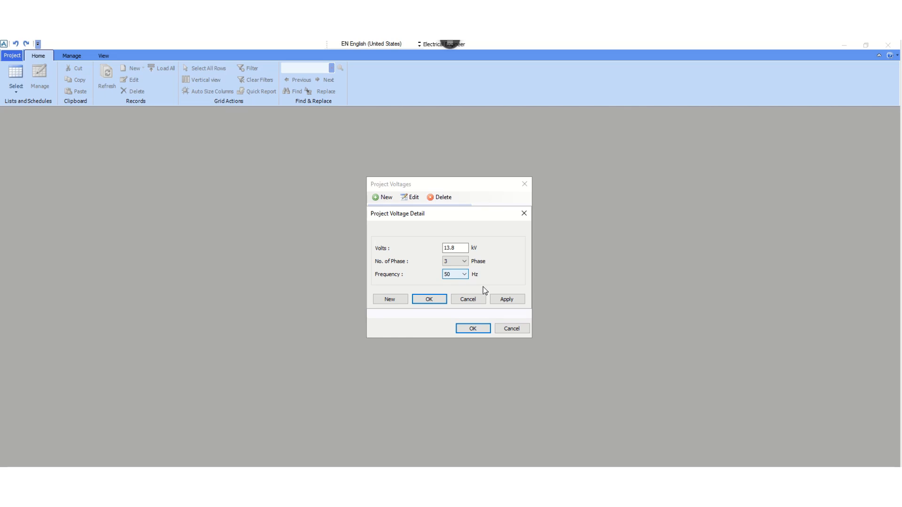
left_click(504, 300)
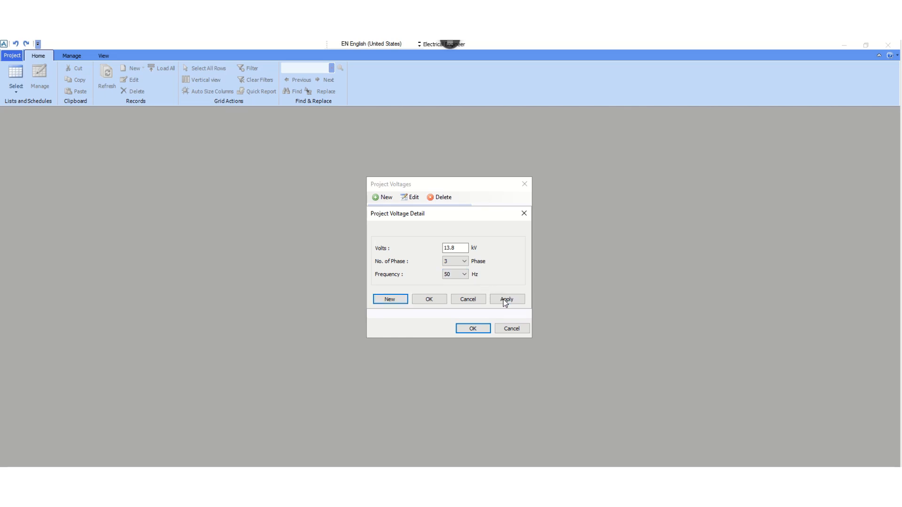
left_click(429, 301)
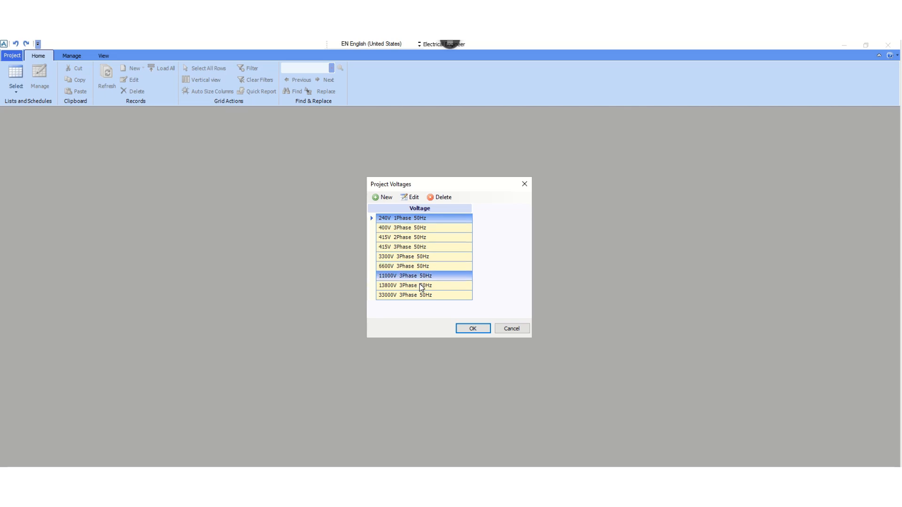
left_click(473, 329)
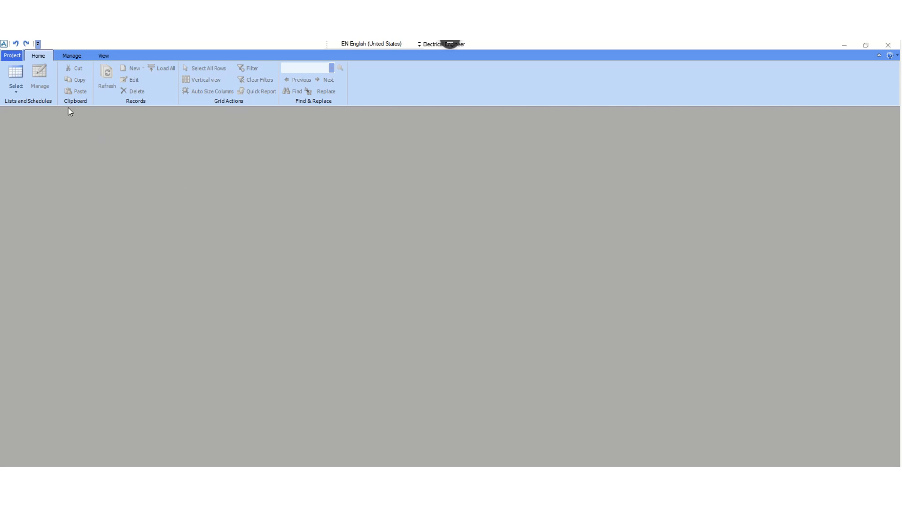
Create a new equipment tag format named "Transformer" in the project setup
left_click(13, 57)
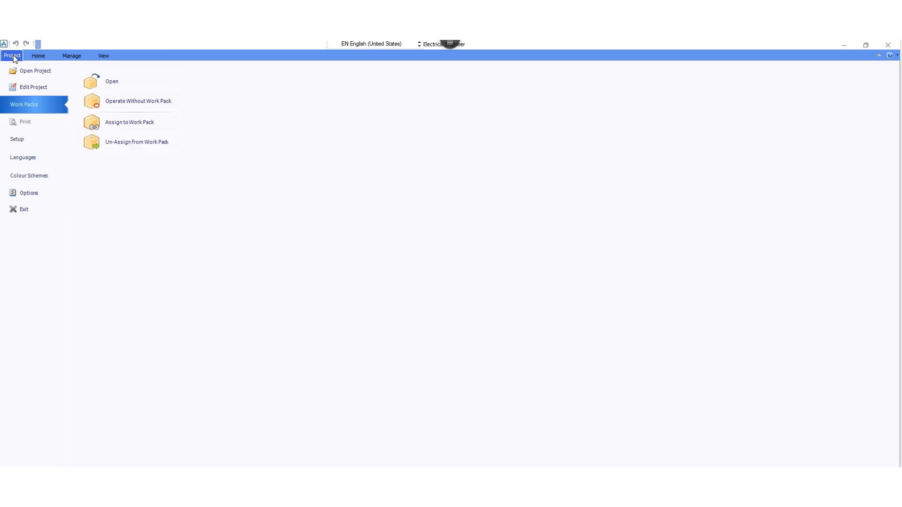
left_click(20, 143)
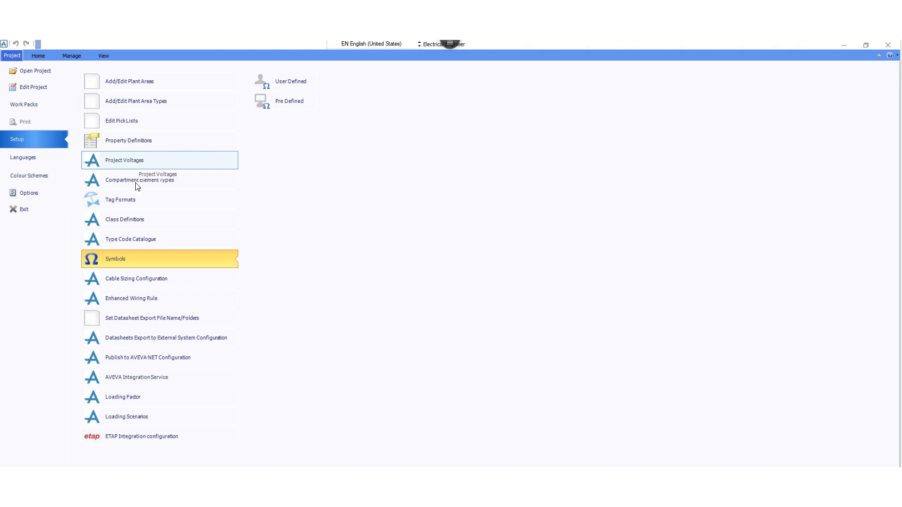
left_click(121, 205)
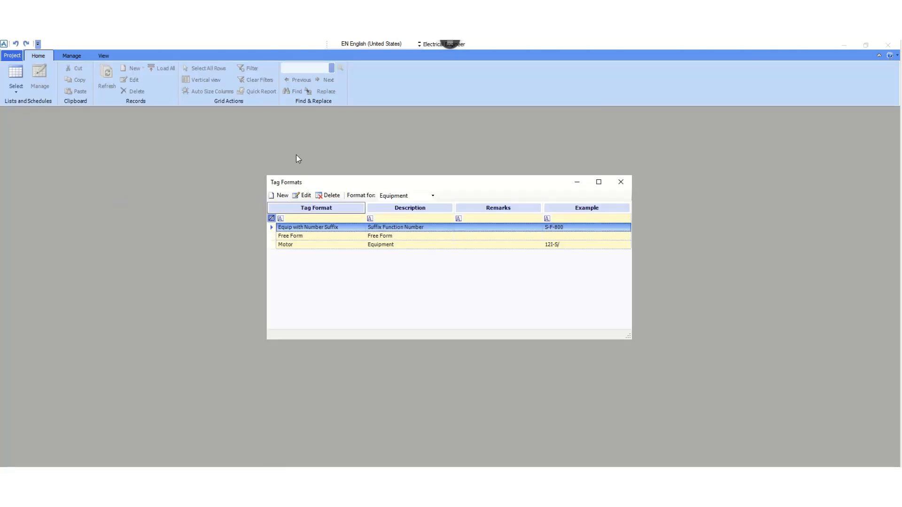
left_click(326, 235)
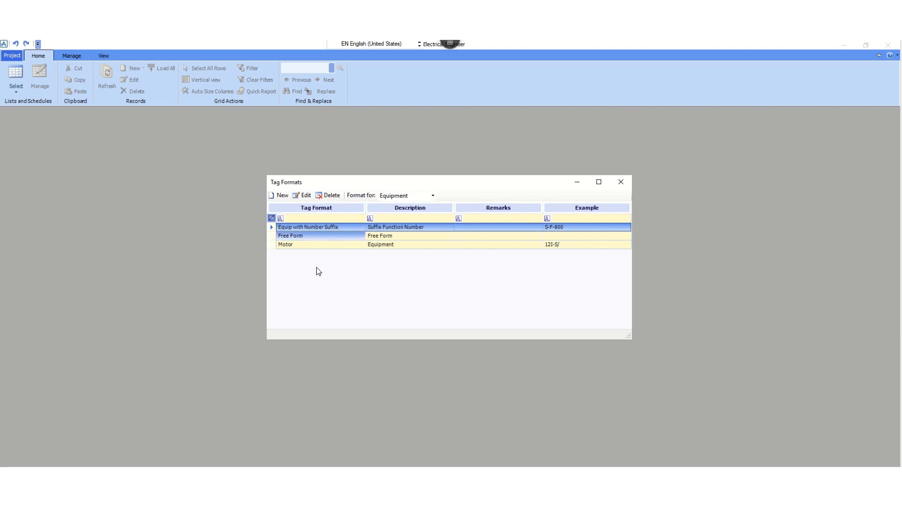
left_click(300, 236)
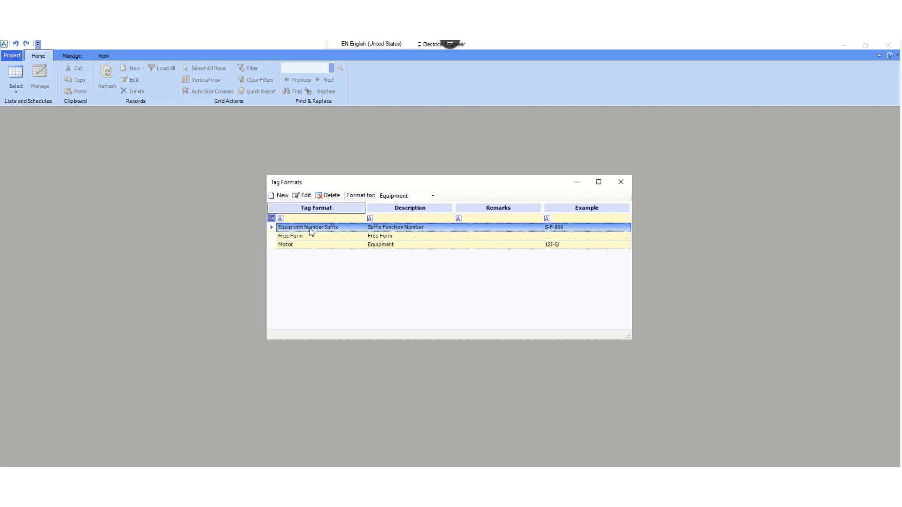
left_click(282, 196)
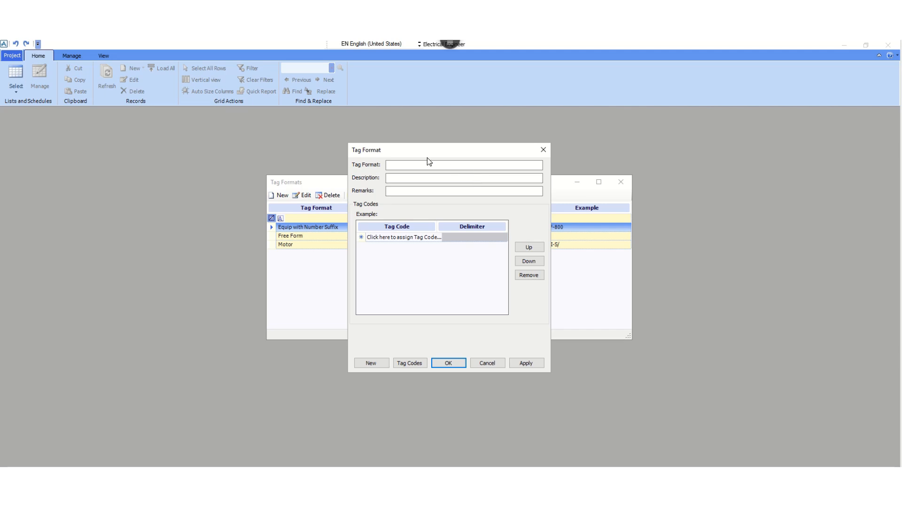
left_click_drag(415, 152, 434, 192)
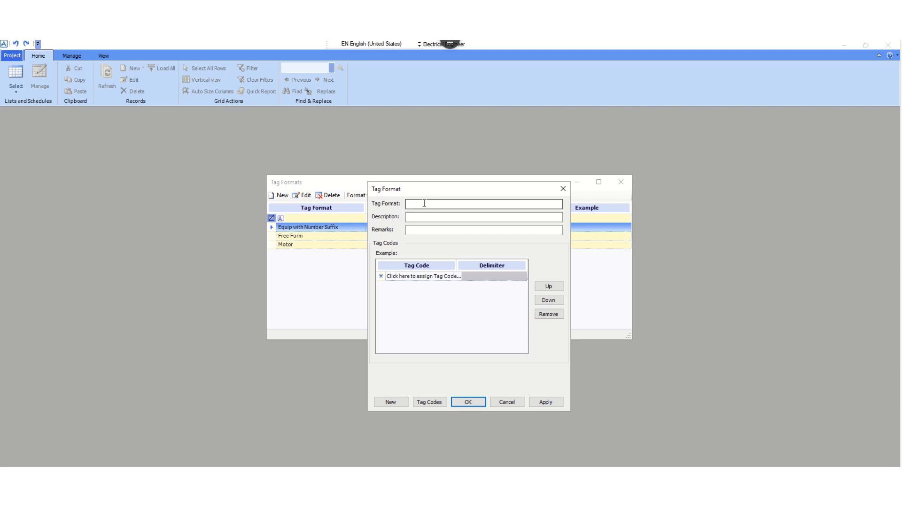
left_click(424, 203)
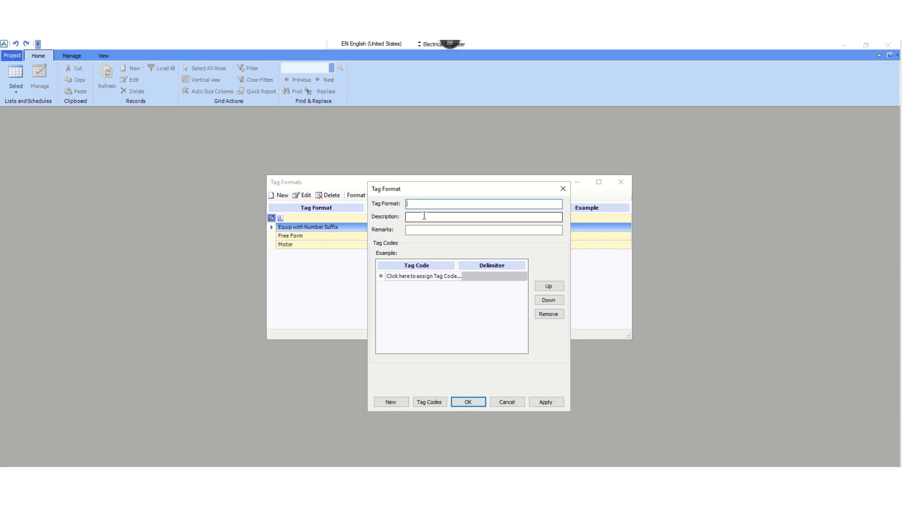
left_click(424, 217)
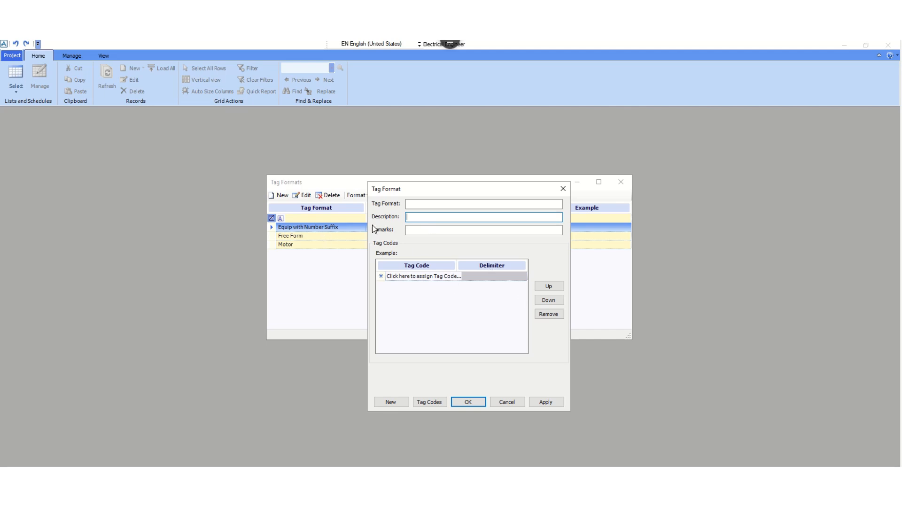
left_click(418, 203)
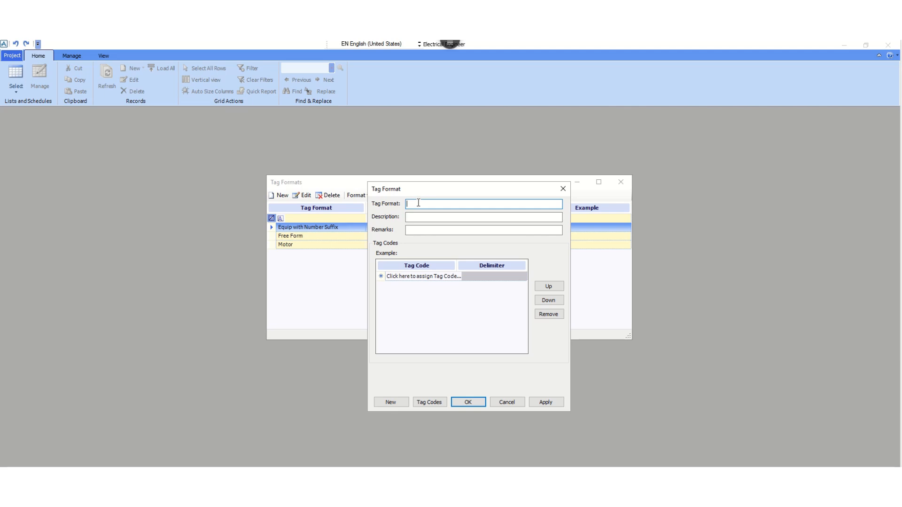
type("Transformer")
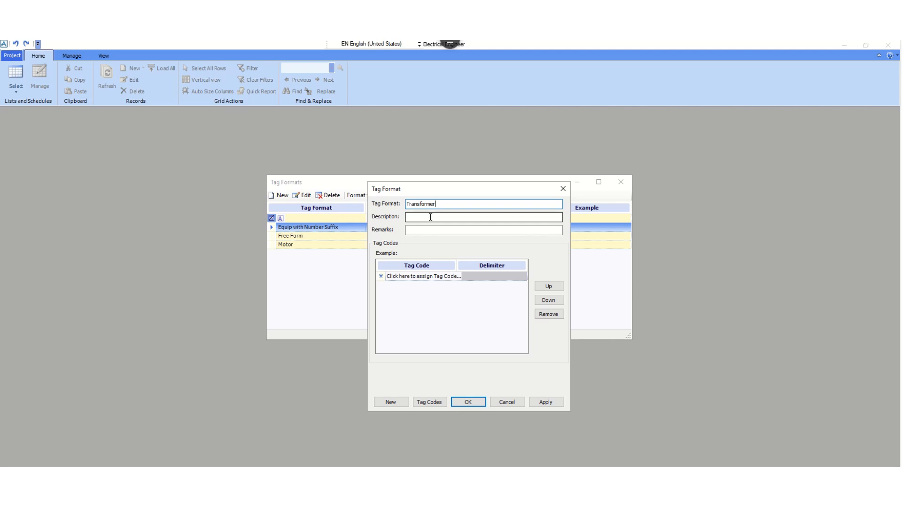
Enter "Equipment" as the description of the Transformer tag format
left_click_drag(434, 190, 652, 151)
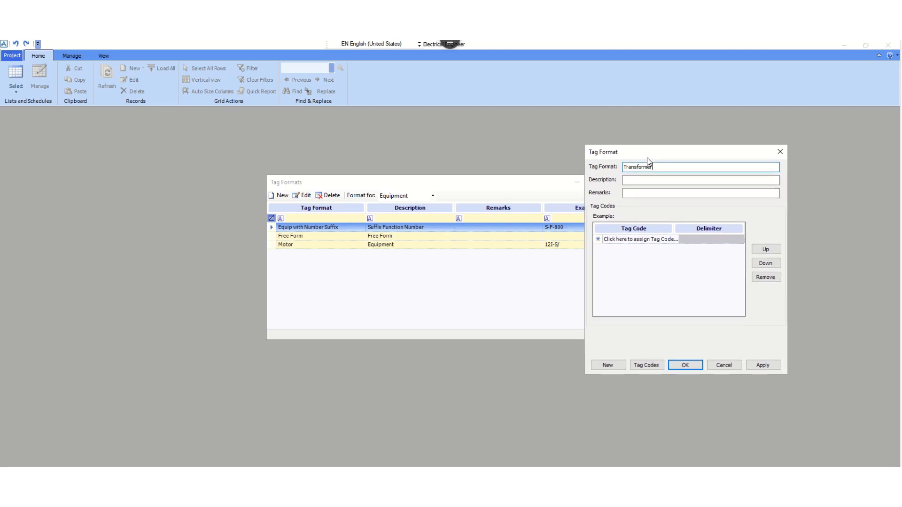
left_click(642, 180)
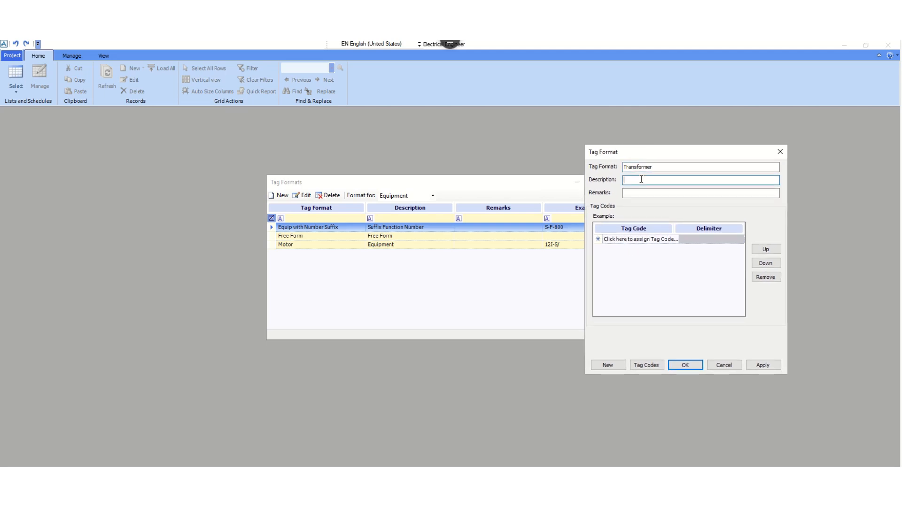
type("Equipment")
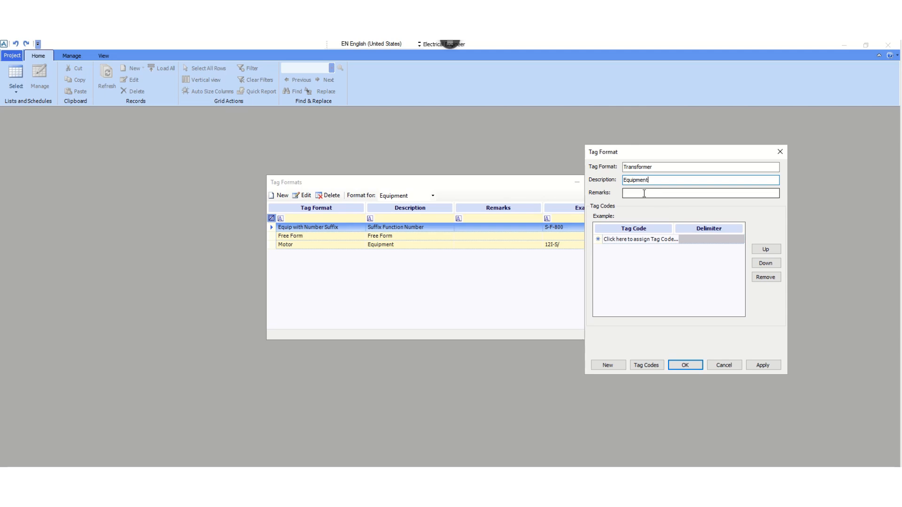
Assign Area as the first tag code of the Transformer format, with a hyphen (-) as its delimiter
left_click(651, 242)
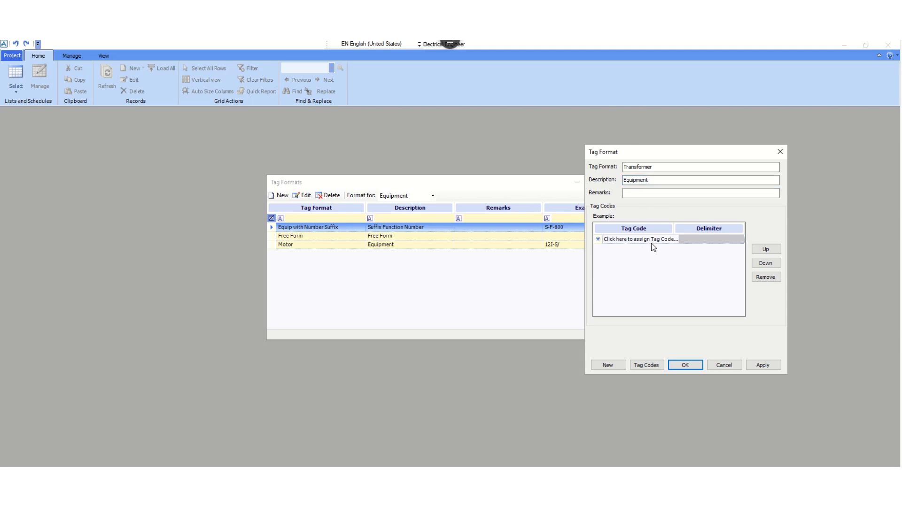
left_click(694, 239)
left_click(660, 240)
left_click(661, 240)
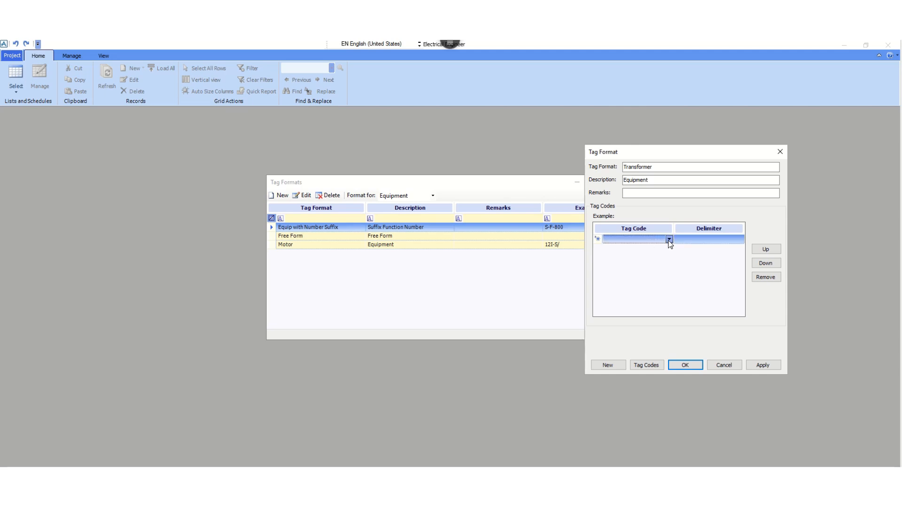
left_click(669, 240)
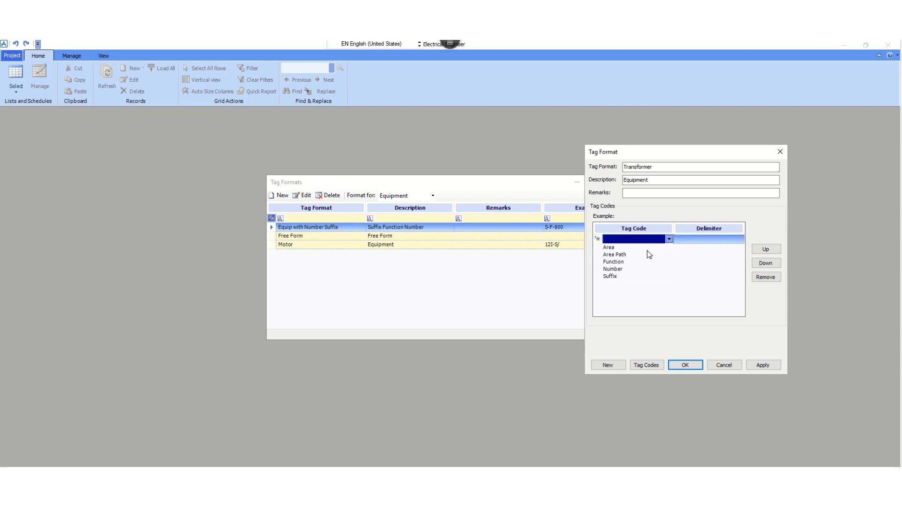
left_click(620, 247)
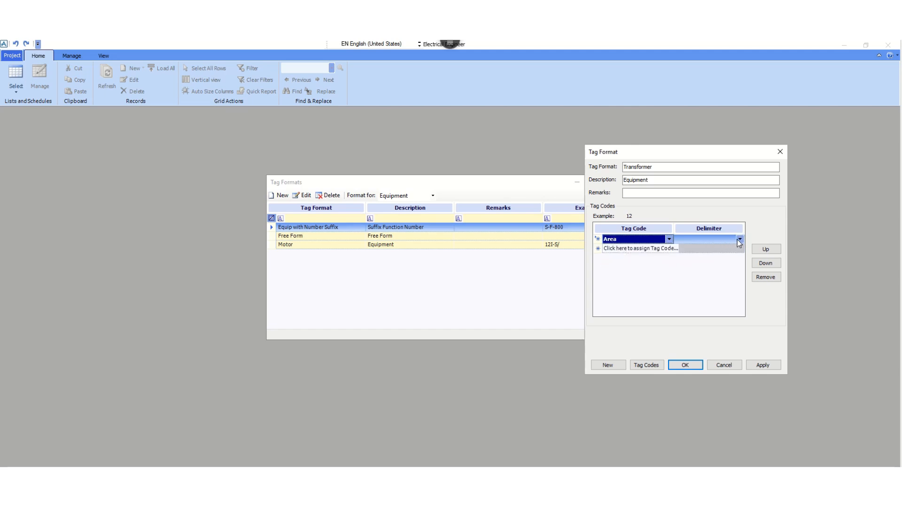
left_click(739, 239)
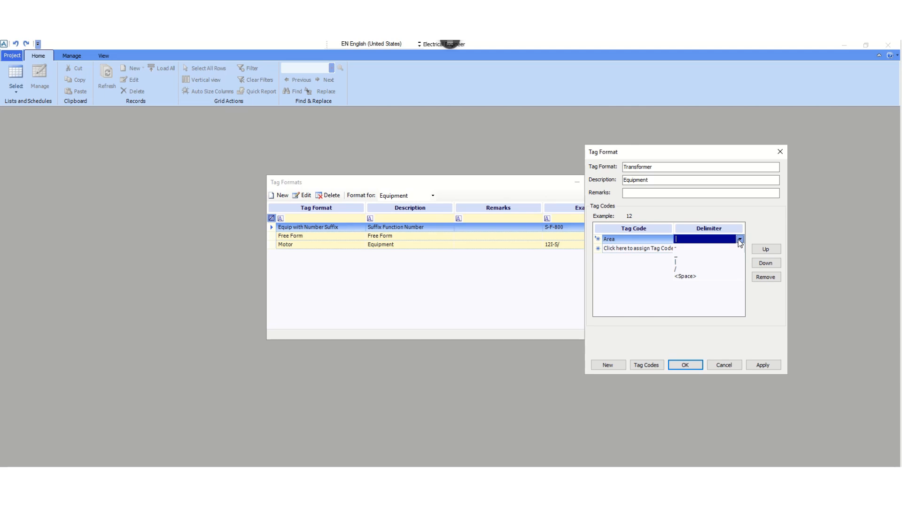
left_click(684, 249)
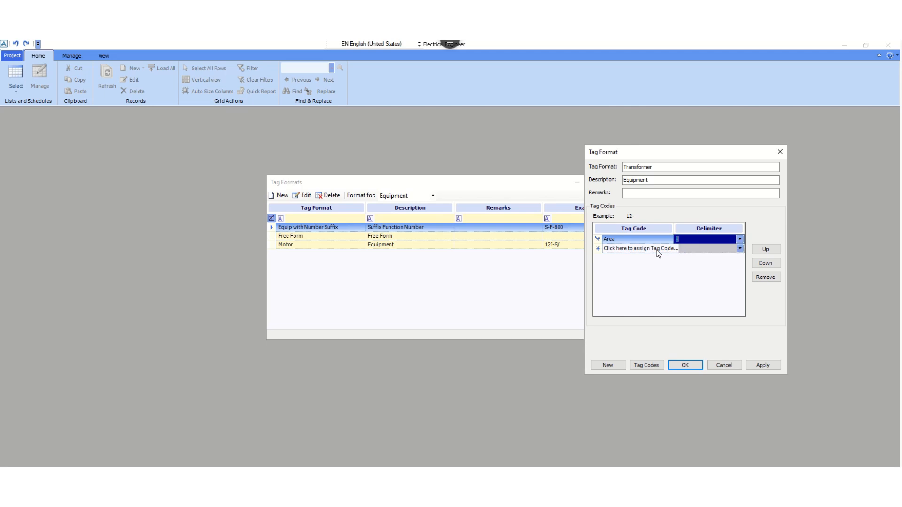
Add Function as the second tag code of the Transformer format, with a hyphen (-) as its delimiter
left_click(625, 250)
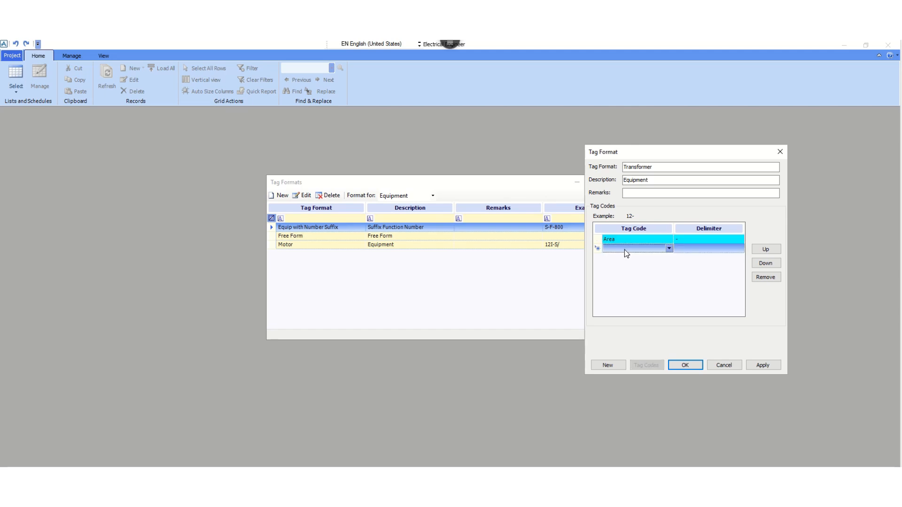
left_click(669, 249)
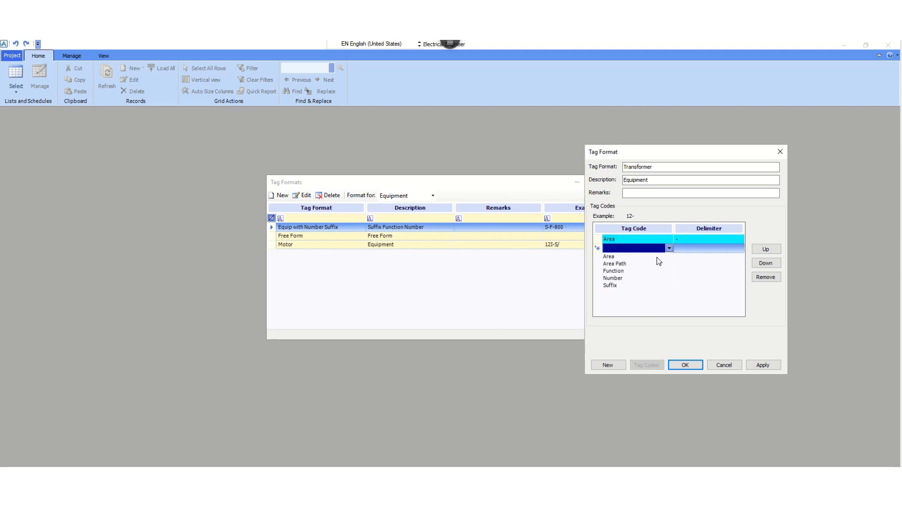
left_click(622, 272)
left_click(737, 248)
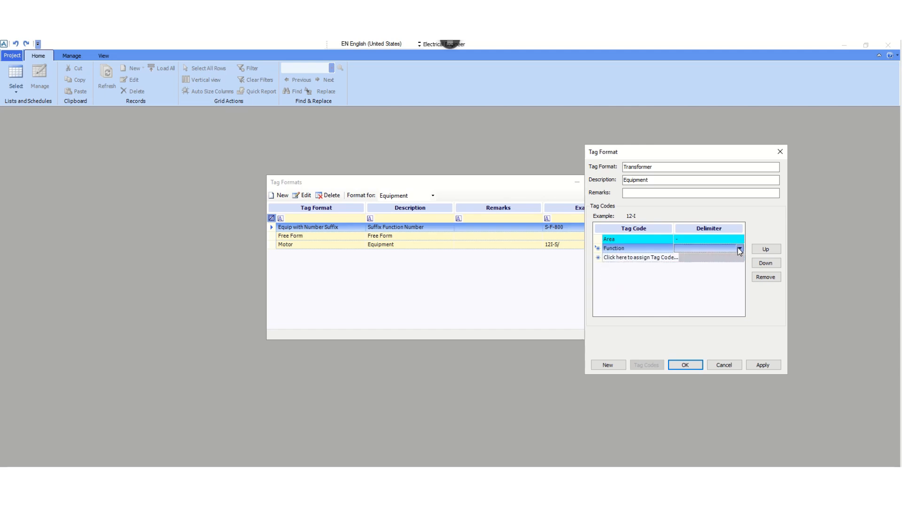
left_click(738, 248)
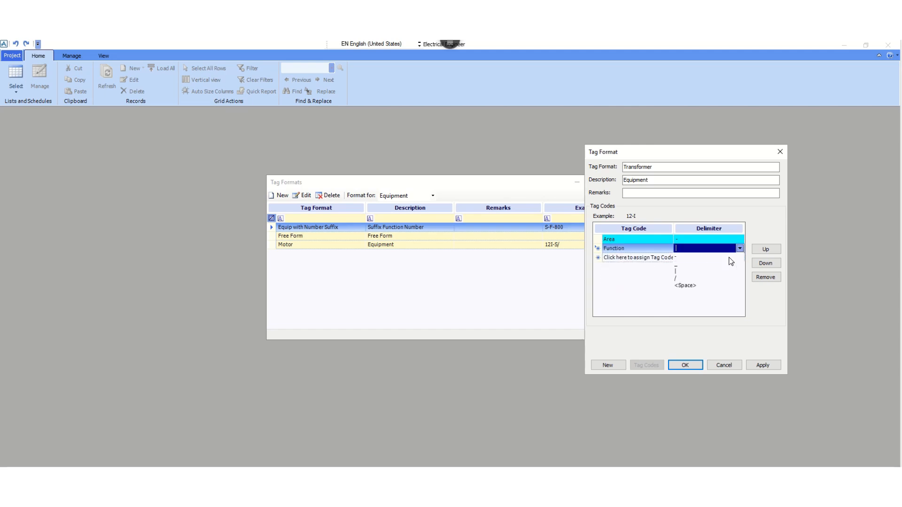
left_click(684, 258)
Add Number as the last tag code without a delimiter and save the Transformer tag format
left_click(639, 258)
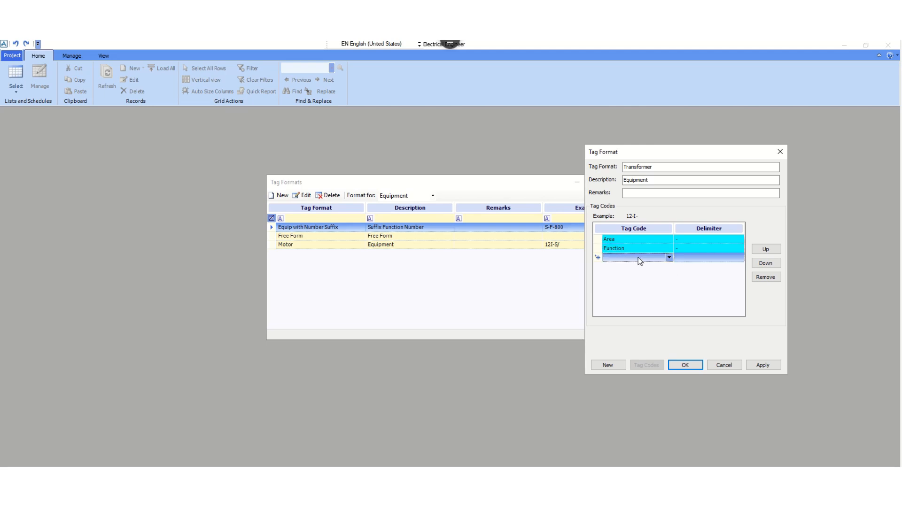
left_click(669, 258)
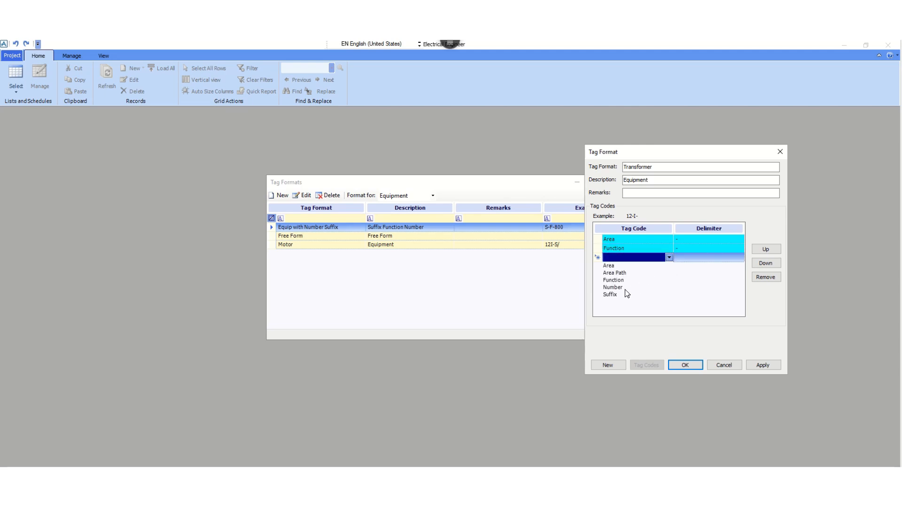
left_click(658, 287)
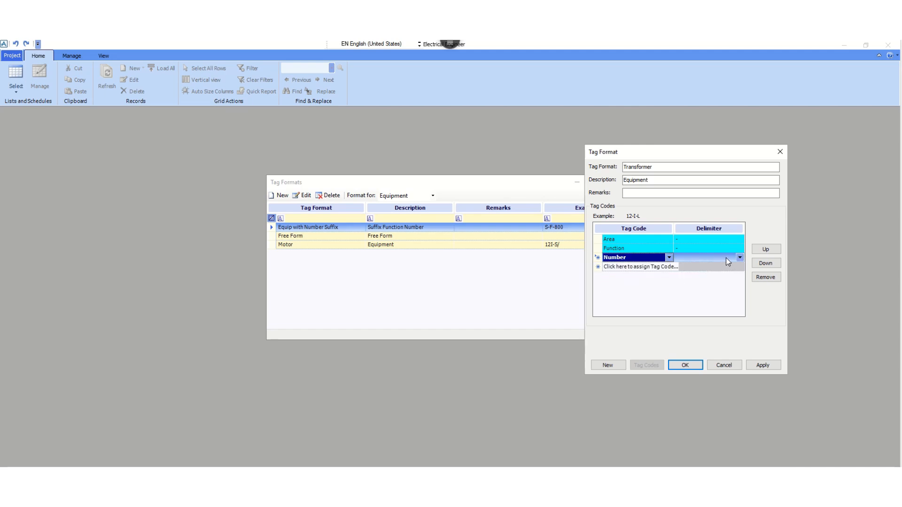
left_click(740, 258)
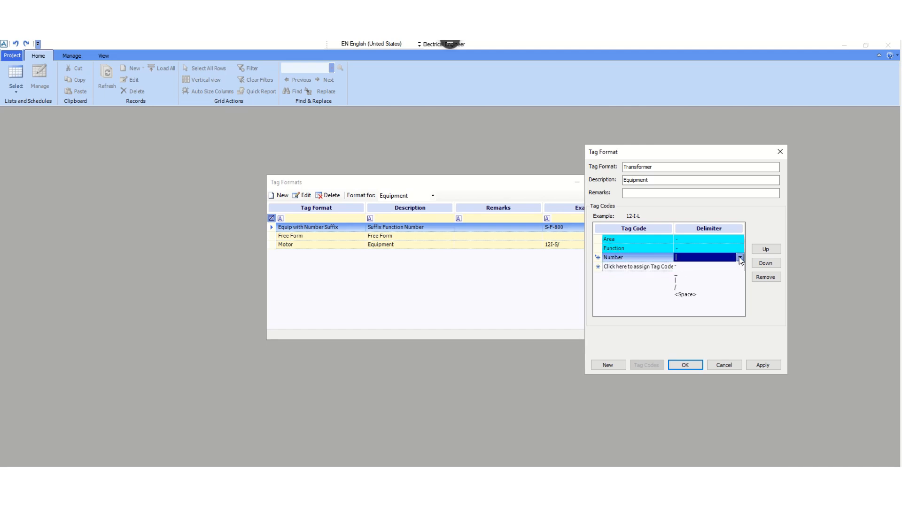
left_click(740, 258)
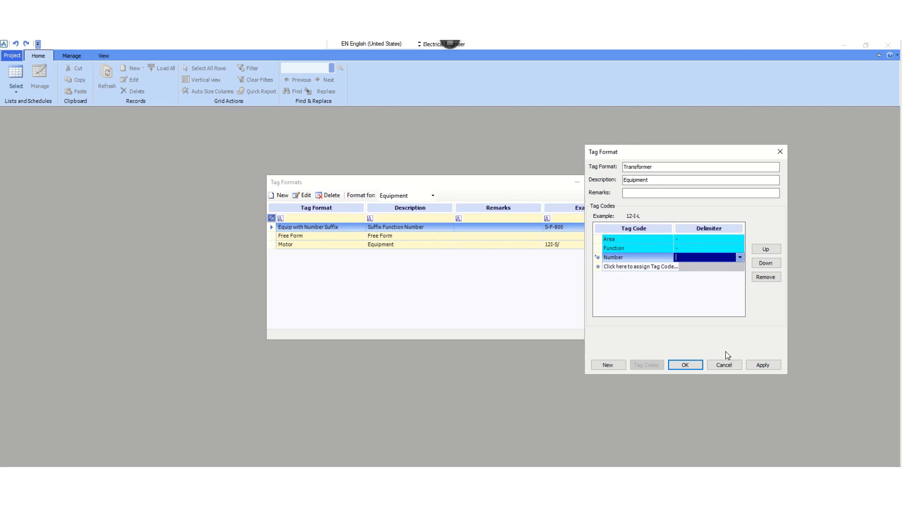
left_click(760, 366)
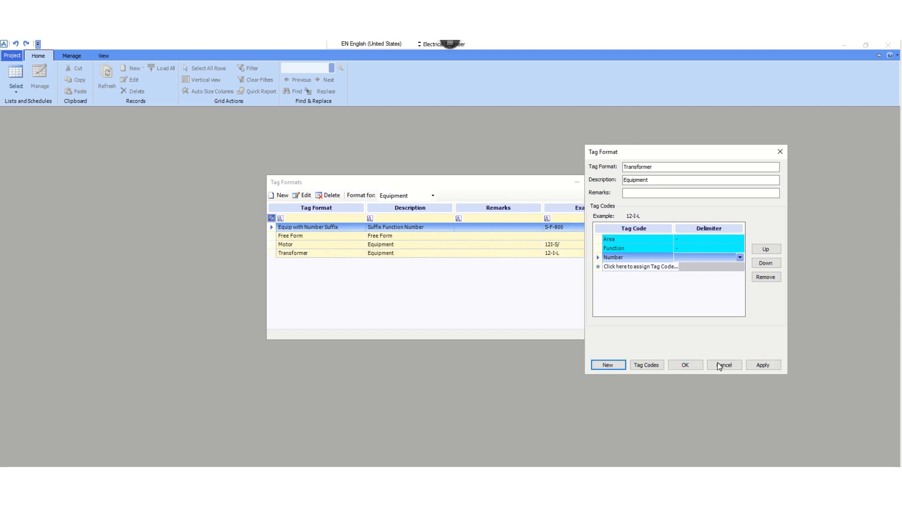
left_click(684, 365)
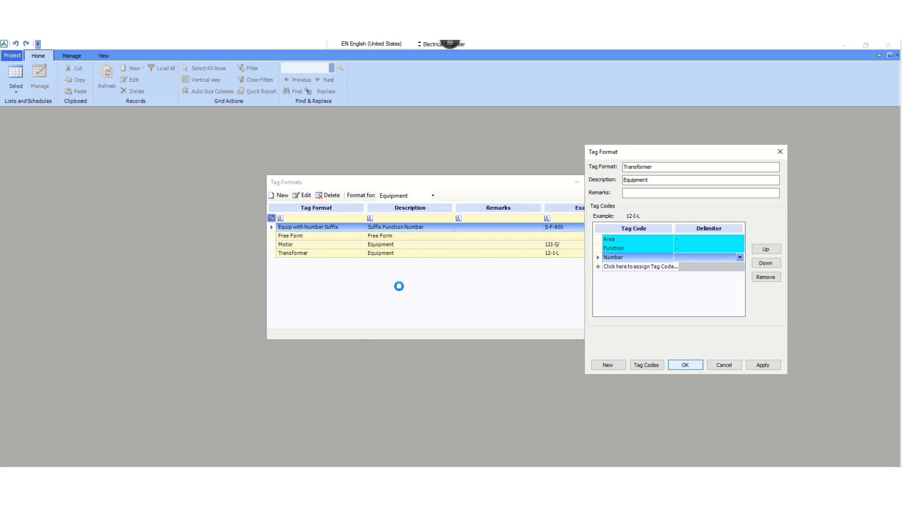
Review the Transformer and Free Form entries in the equipment tag formats list and close the list
left_click(298, 255)
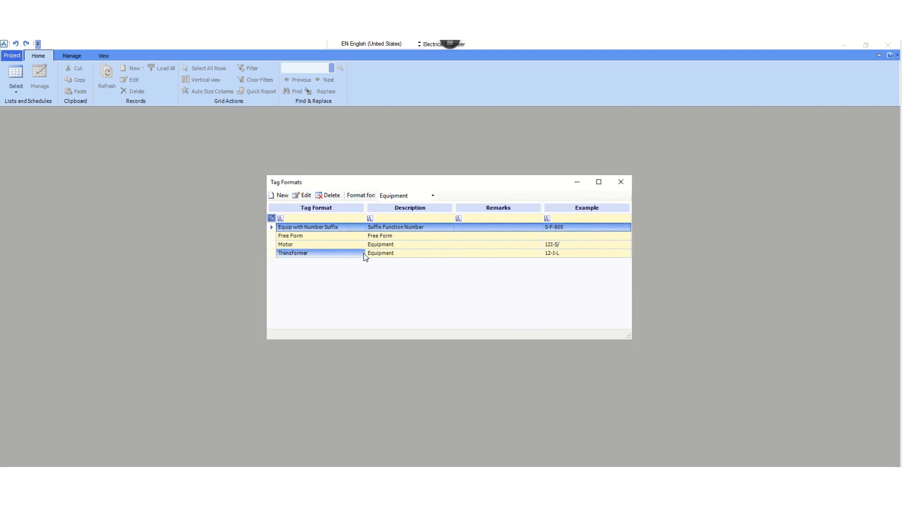
left_click(388, 255)
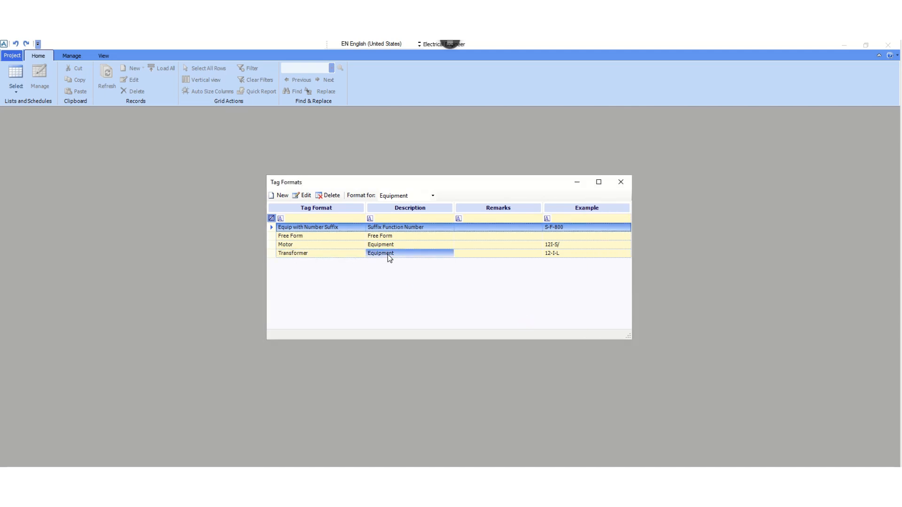
left_click(552, 256)
left_click(384, 237)
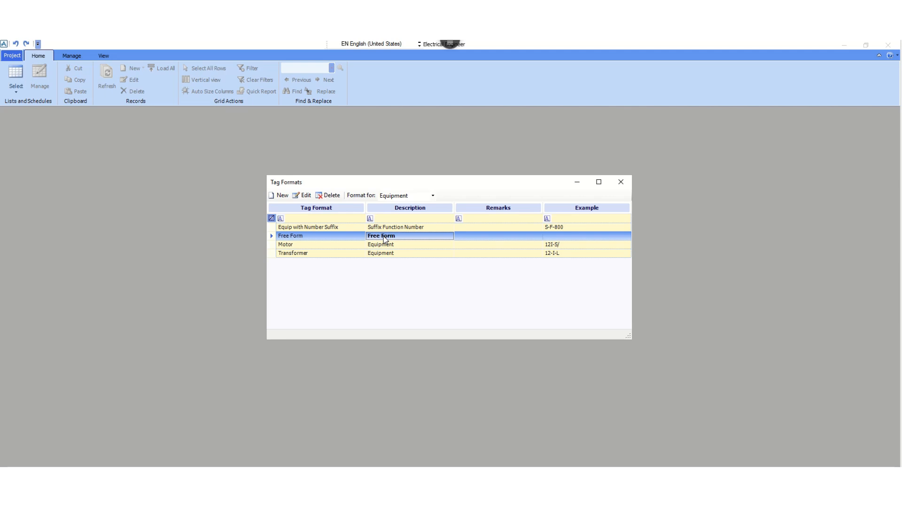
left_click(332, 235)
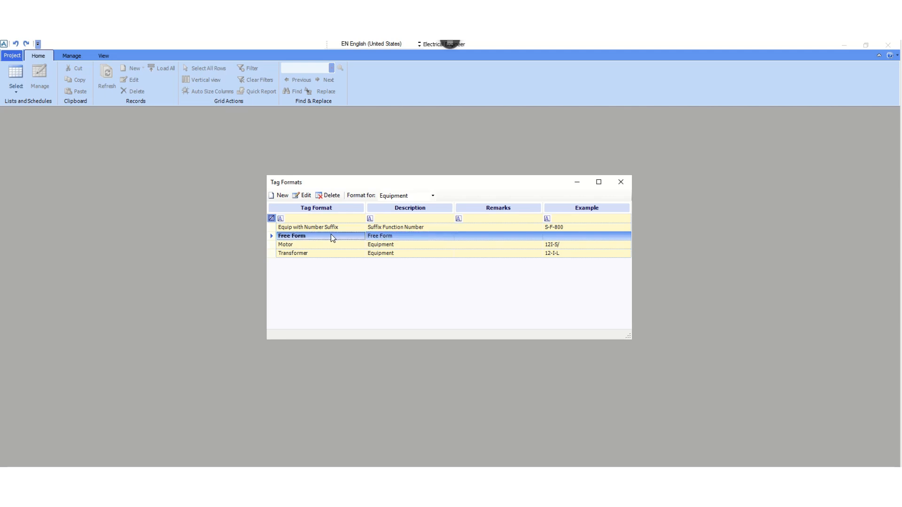
left_click(390, 239)
left_click(386, 222)
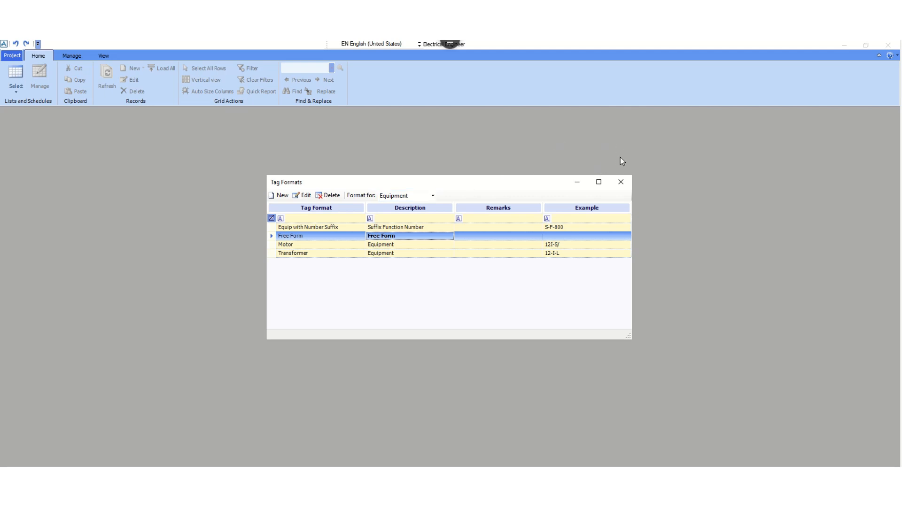
left_click(622, 184)
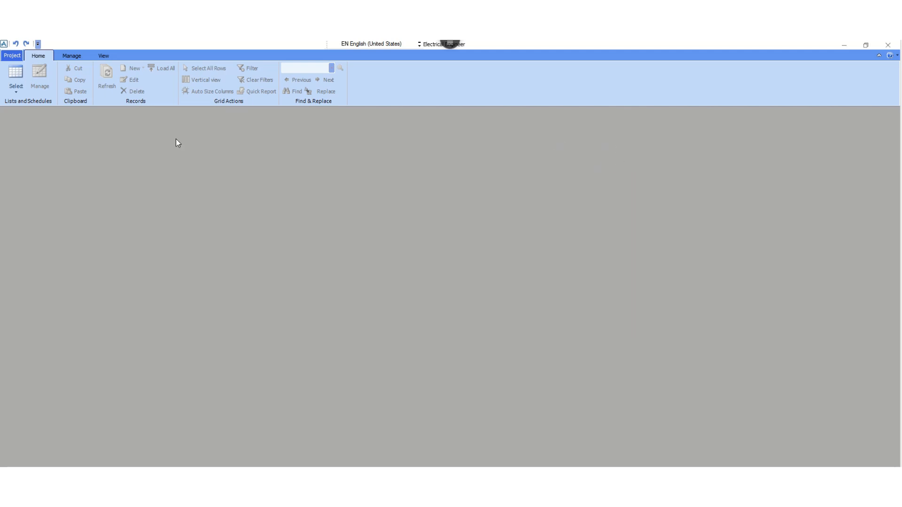
Look over the available project setup options, including the symbol categories, and return to the main workspace
left_click(13, 55)
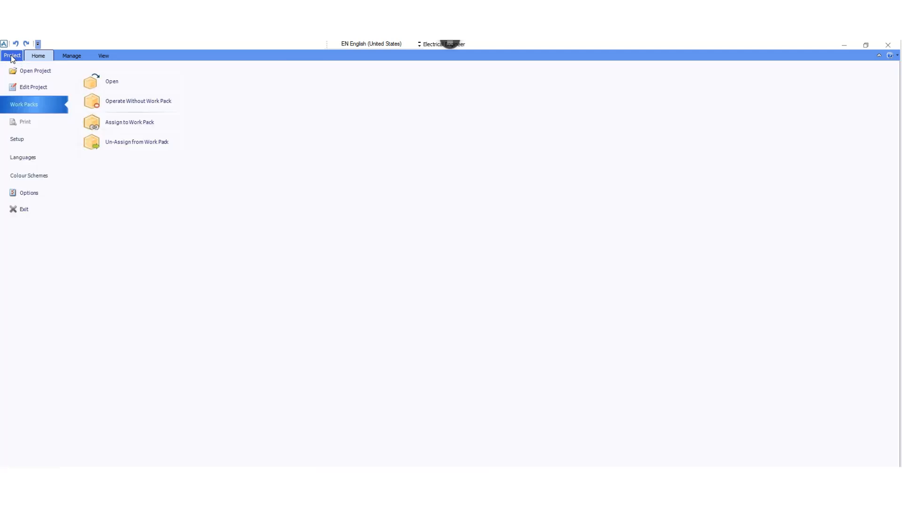
left_click(19, 137)
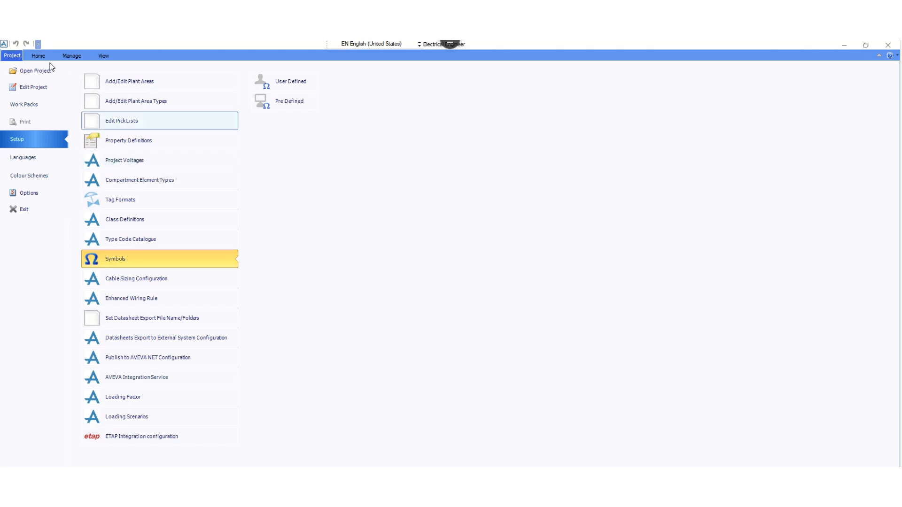
left_click(38, 56)
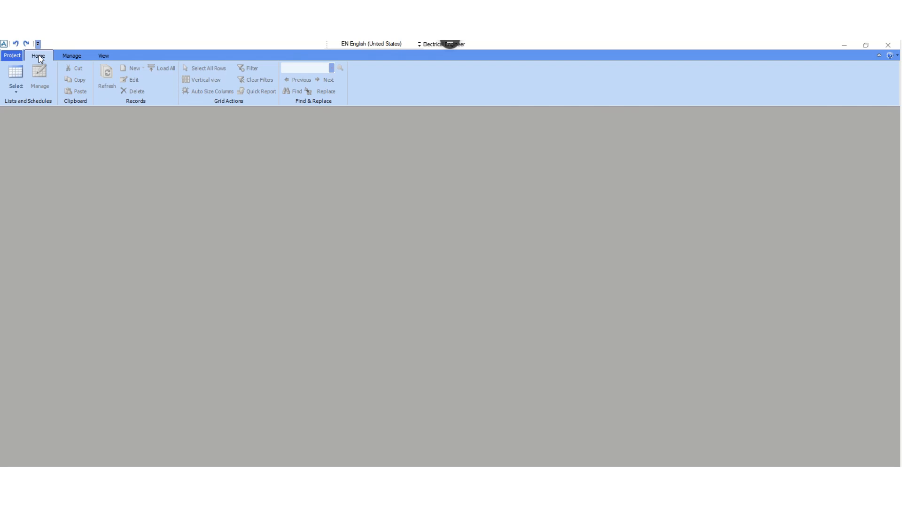